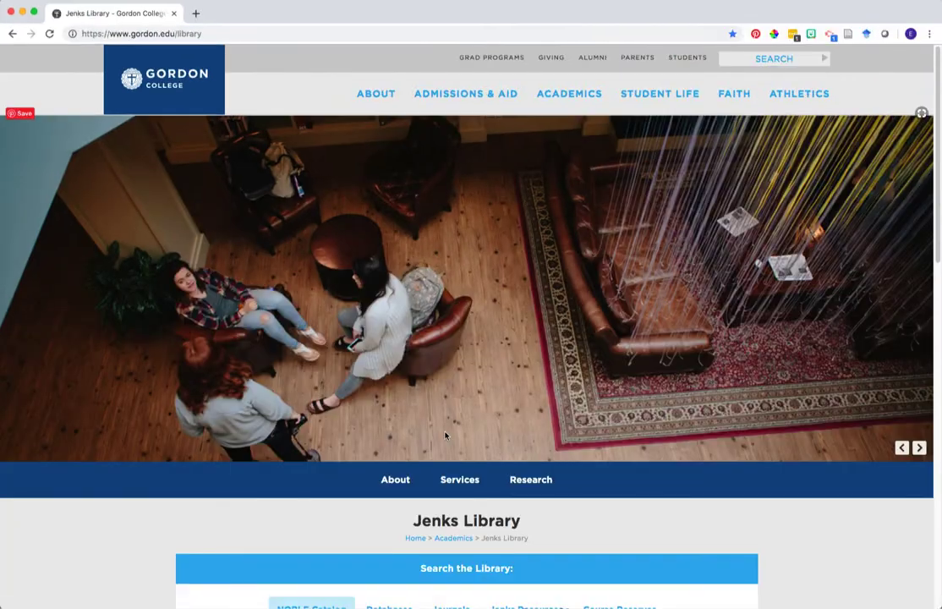
# Try a database name search for 'Naxos Music Online', then list all 139 library databases
pyautogui.scroll(-3, 446, 435)
pyautogui.scroll(-2, 445, 436)
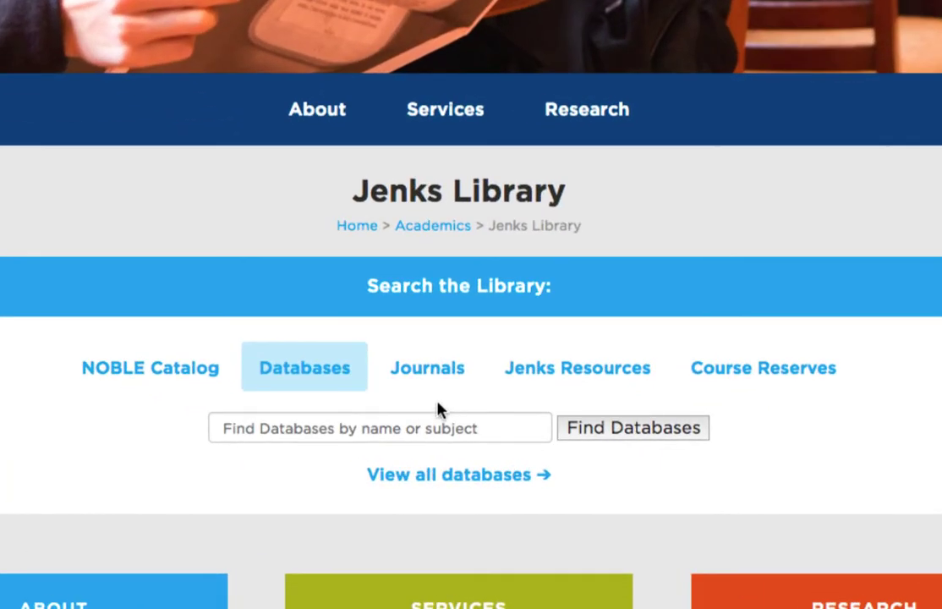
pyautogui.click(433, 418)
pyautogui.write('Naxos Music Online')
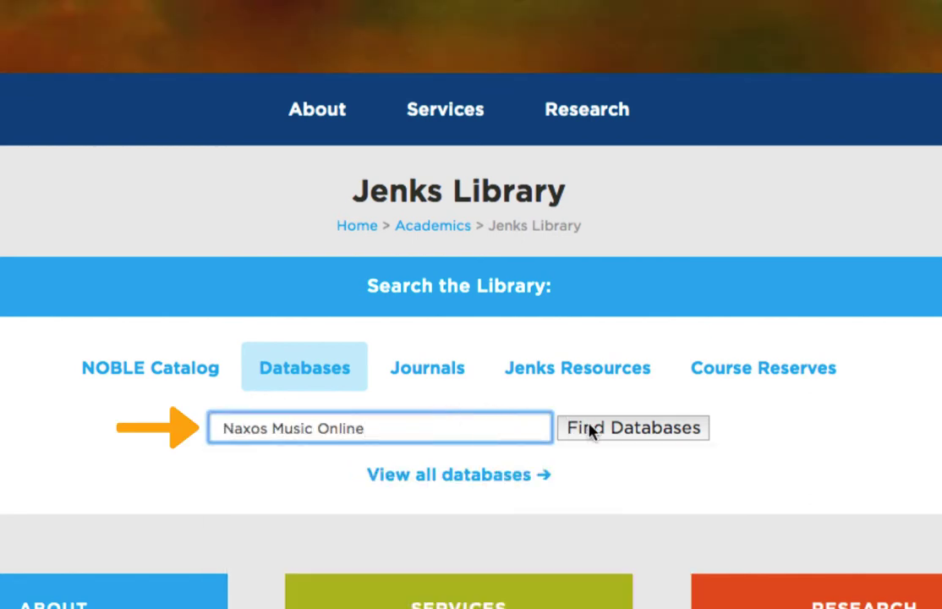
pyautogui.click(476, 480)
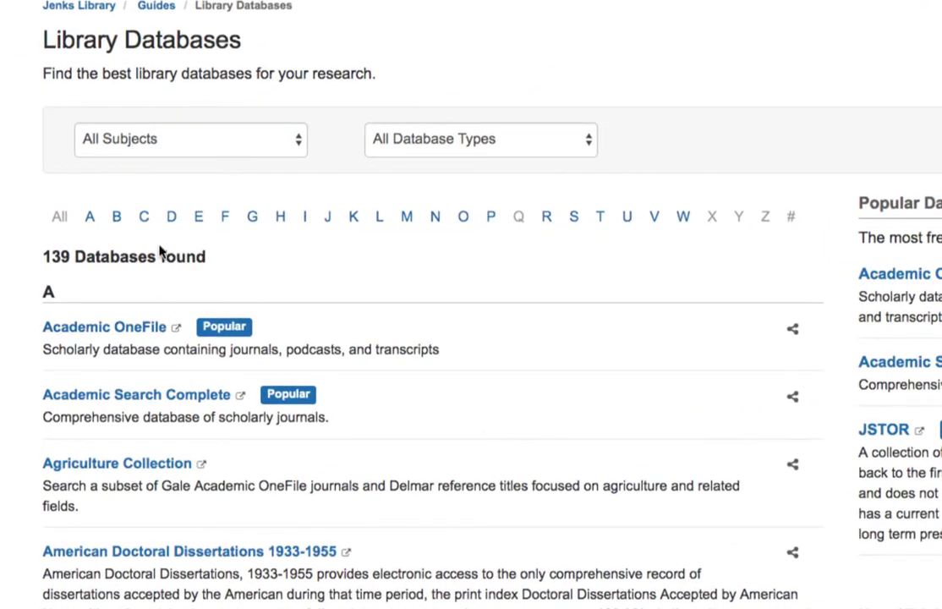
# Browse the All Subjects filter and the letter G database list, then bring the subject choices back up
pyautogui.click(189, 153)
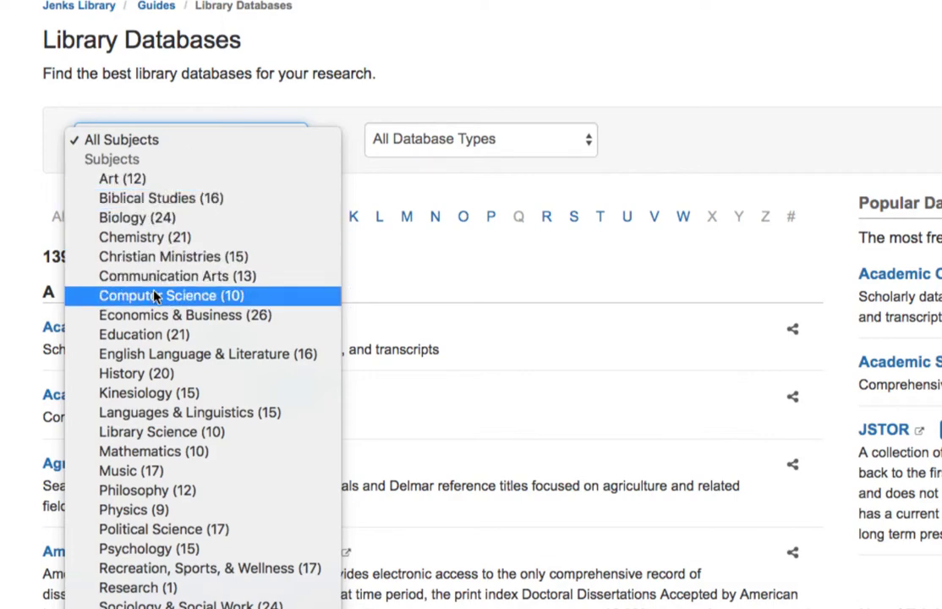
pyautogui.click(155, 335)
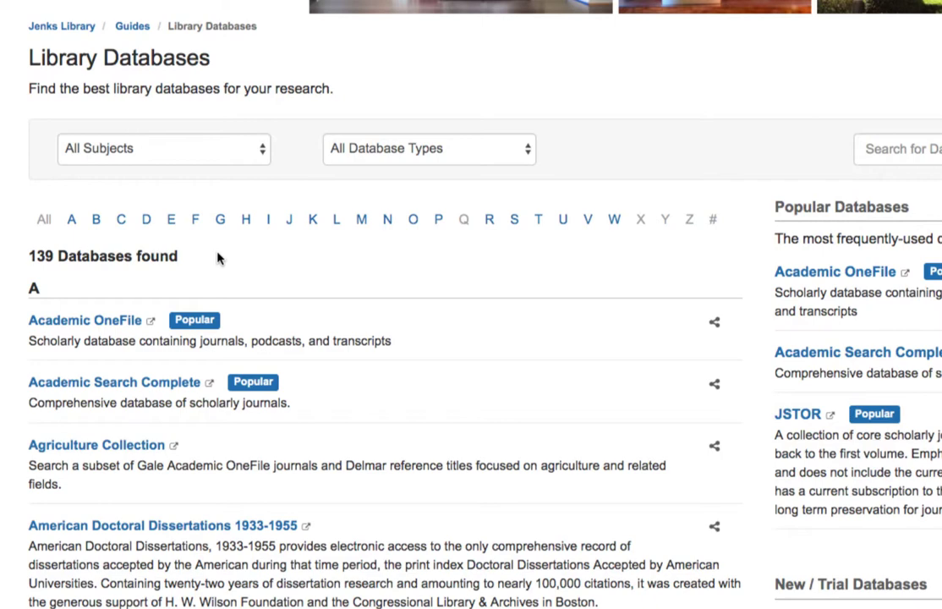
pyautogui.click(219, 219)
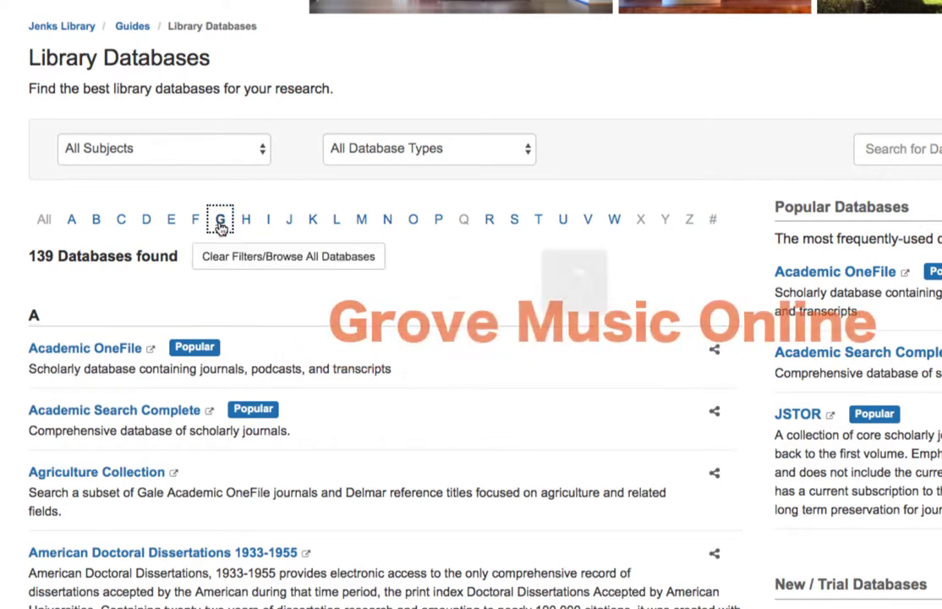
pyautogui.scroll(-1, 293, 383)
pyautogui.scroll(-5, 294, 383)
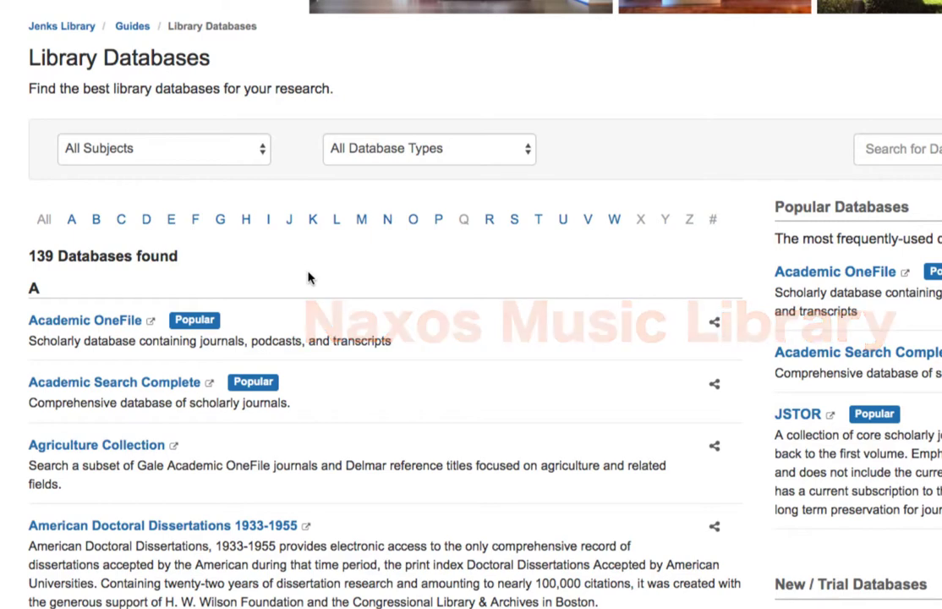
pyautogui.click(154, 148)
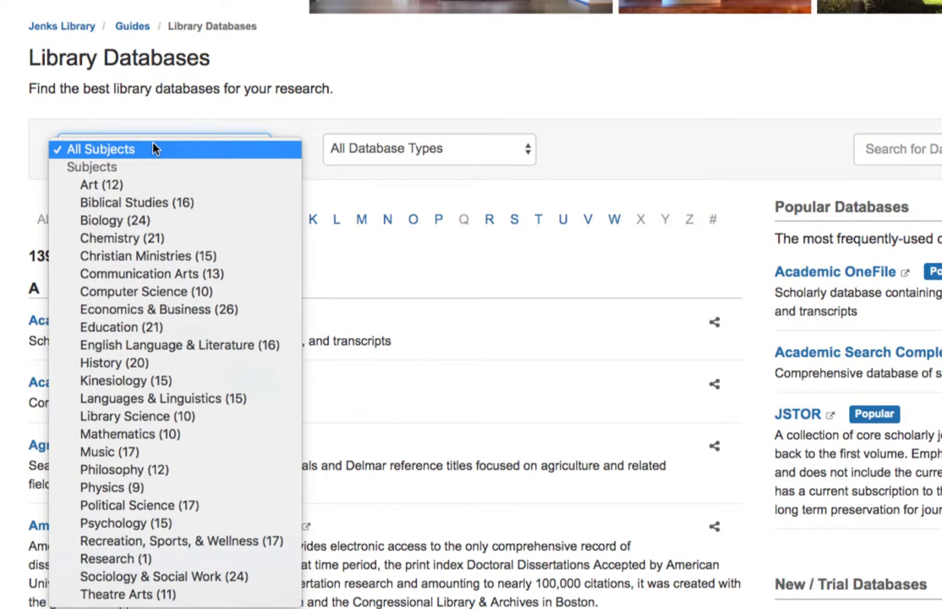
# Filter the databases to Music (17), then switch the subject filter to Education
pyautogui.click(127, 452)
pyautogui.scroll(-3, 469, 387)
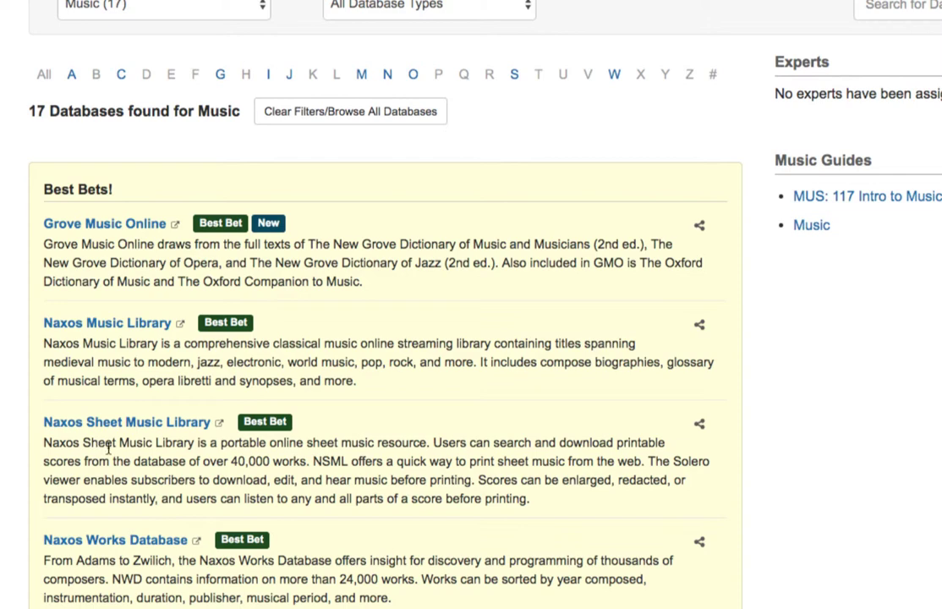
pyautogui.scroll(3, 196, 245)
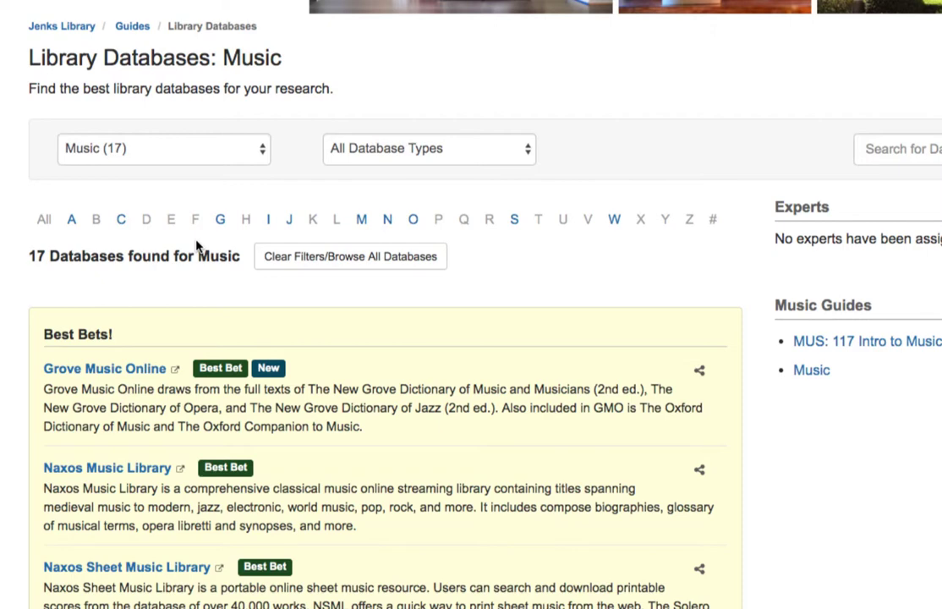
pyautogui.click(144, 153)
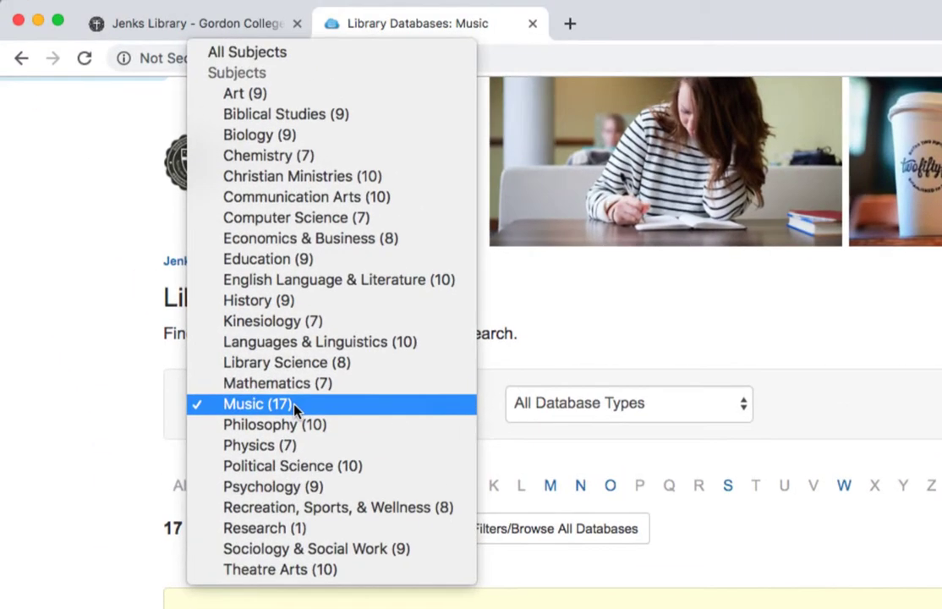
pyautogui.click(283, 262)
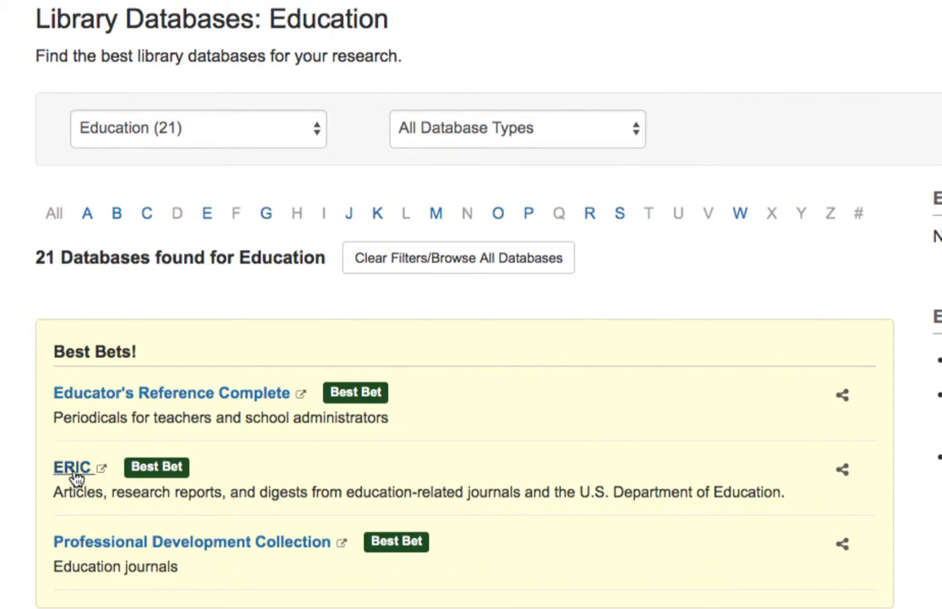
# Open ERIC from Best Bets and pass the college login to reach EBSCOhost Advanced Search
pyautogui.click(74, 476)
pyautogui.click(74, 476)
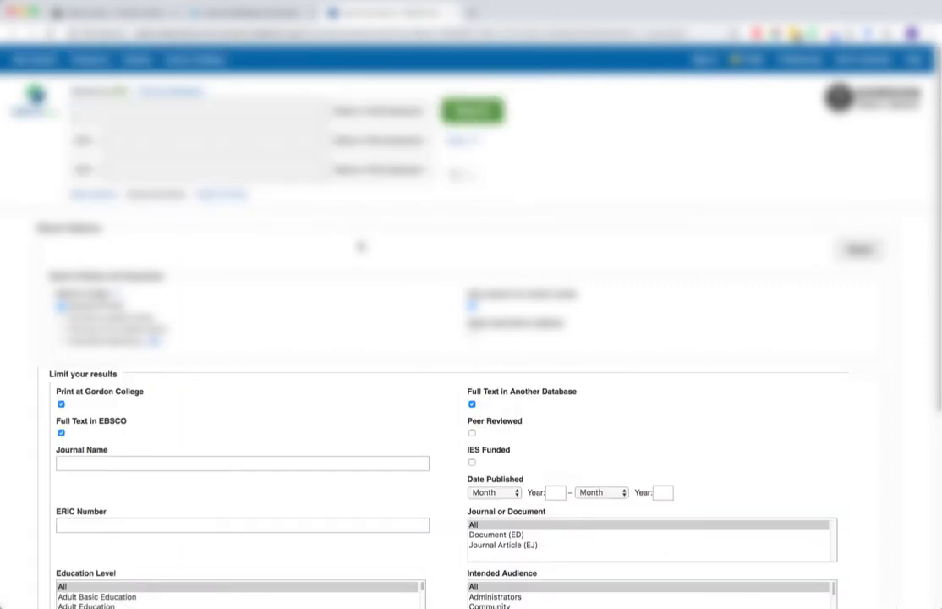
pyautogui.scroll(-2, 354, 284)
pyautogui.scroll(-5, 354, 284)
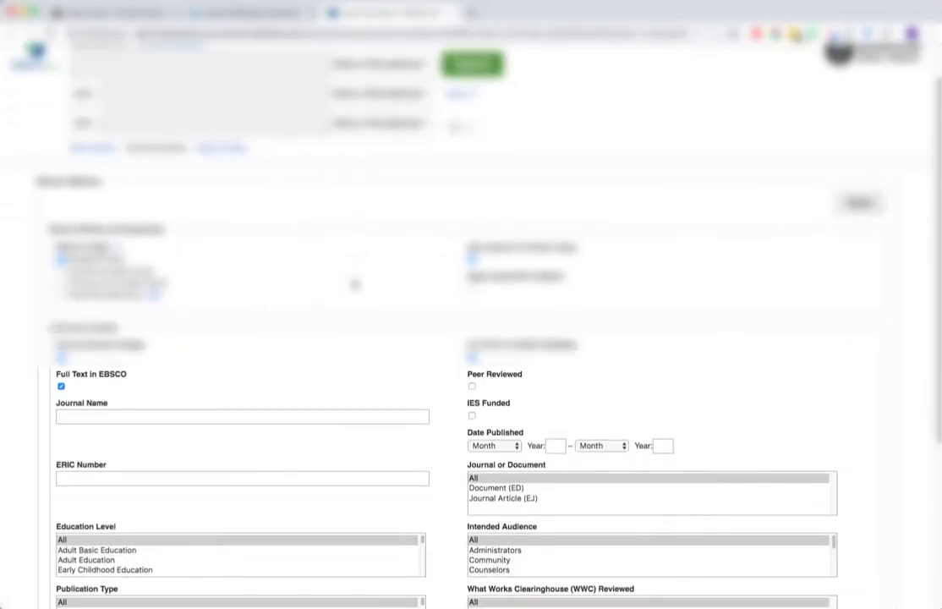
pyautogui.scroll(-2, 354, 280)
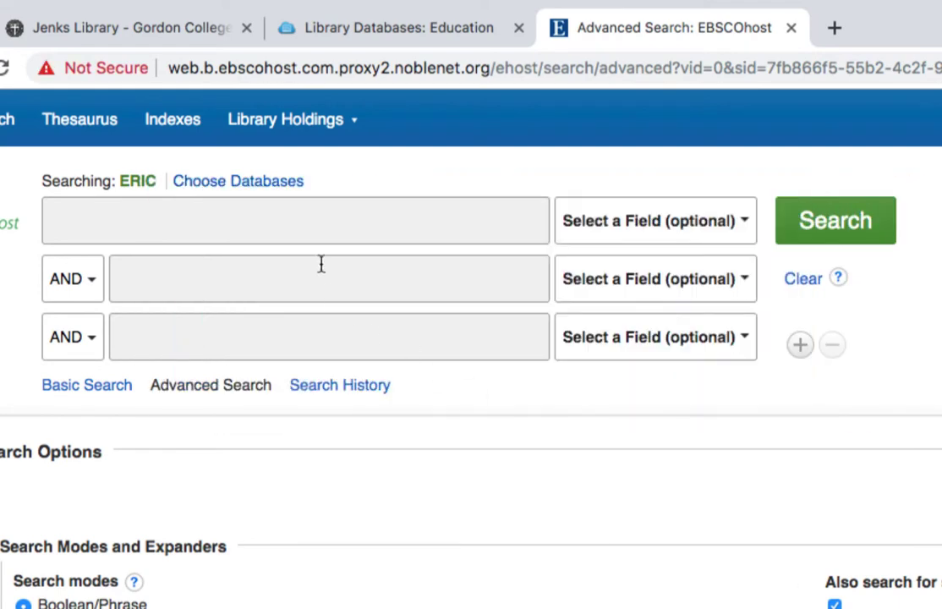
# Enter 'world music' in the first row and 'elementary education OR primary education' in the second
pyautogui.click(305, 223)
pyautogui.write('world music')
pyautogui.click(372, 287)
pyautogui.write('elementary education')
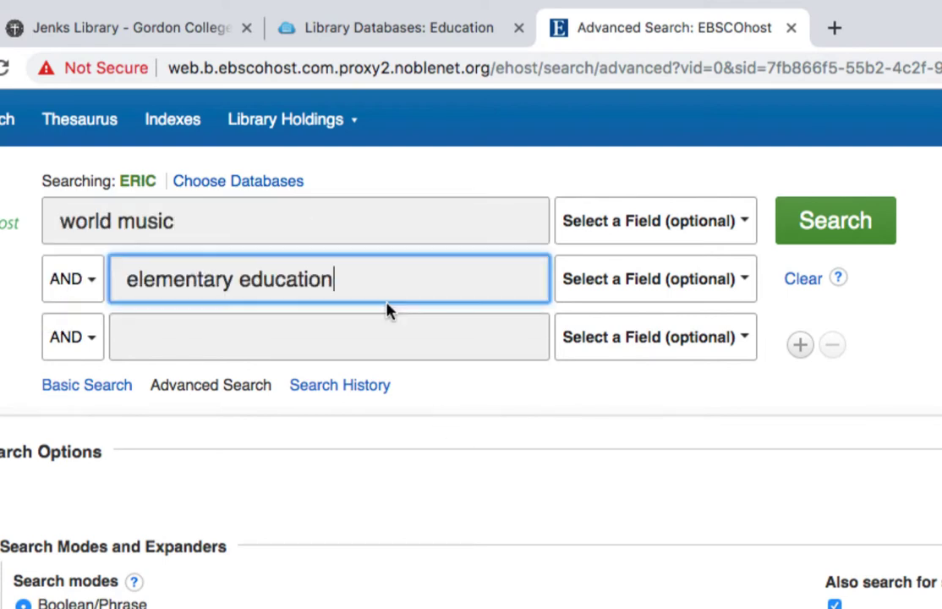
pyautogui.click(791, 404)
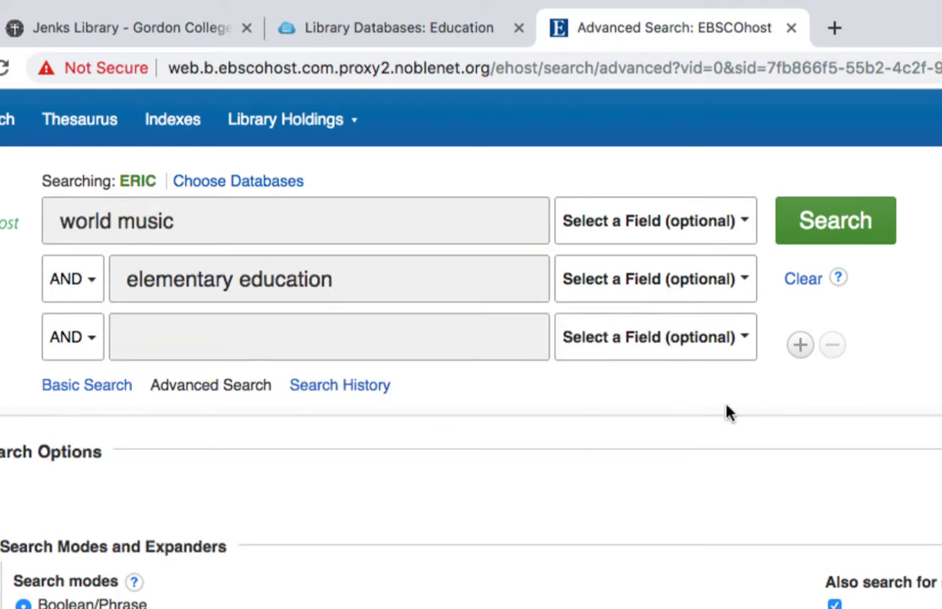
pyautogui.click(380, 292)
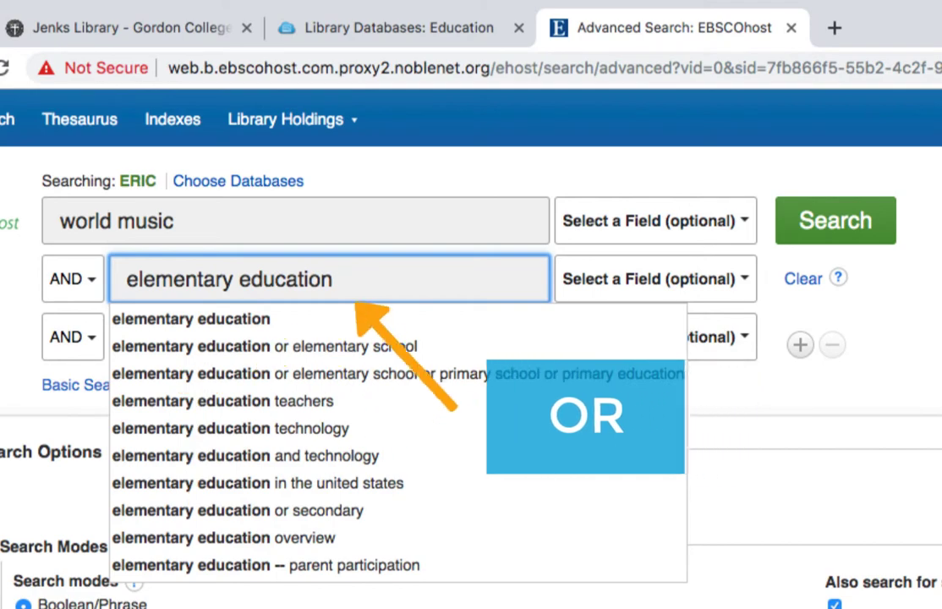
pyautogui.write('OR ')
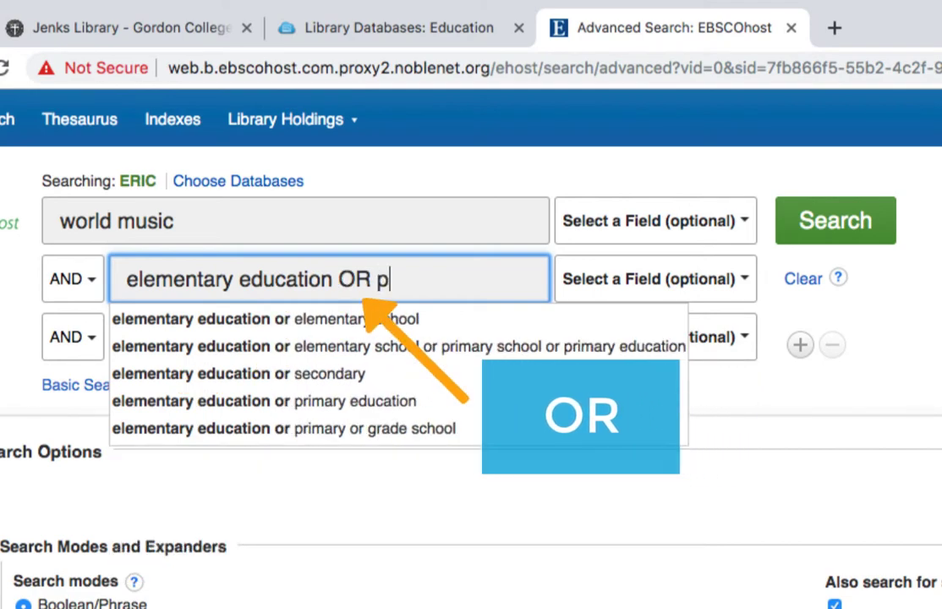
pyautogui.write('primary education')
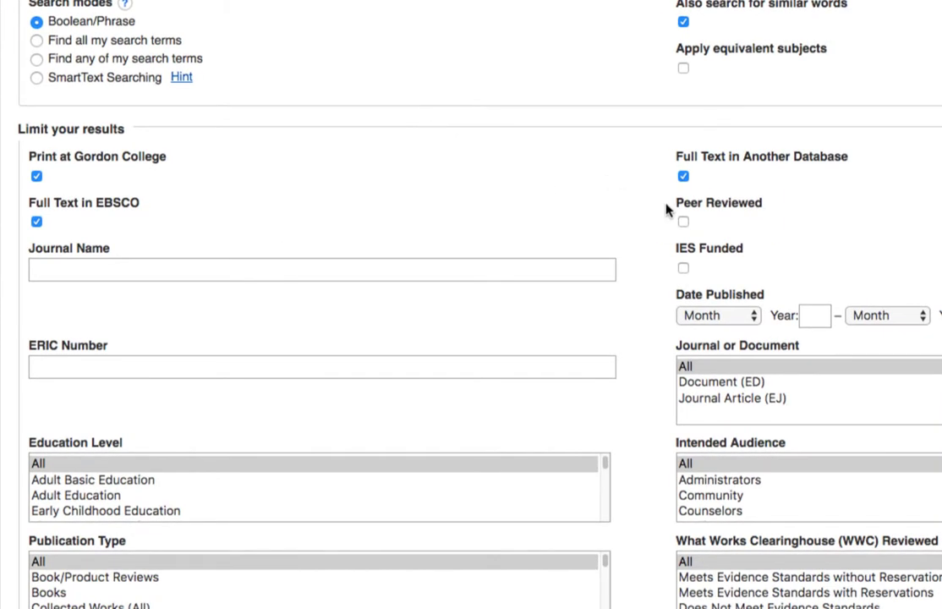
# Tick the Peer Reviewed limit under Limit your results
pyautogui.click(683, 222)
pyautogui.scroll(-3, 556, 261)
pyautogui.scroll(5, 556, 261)
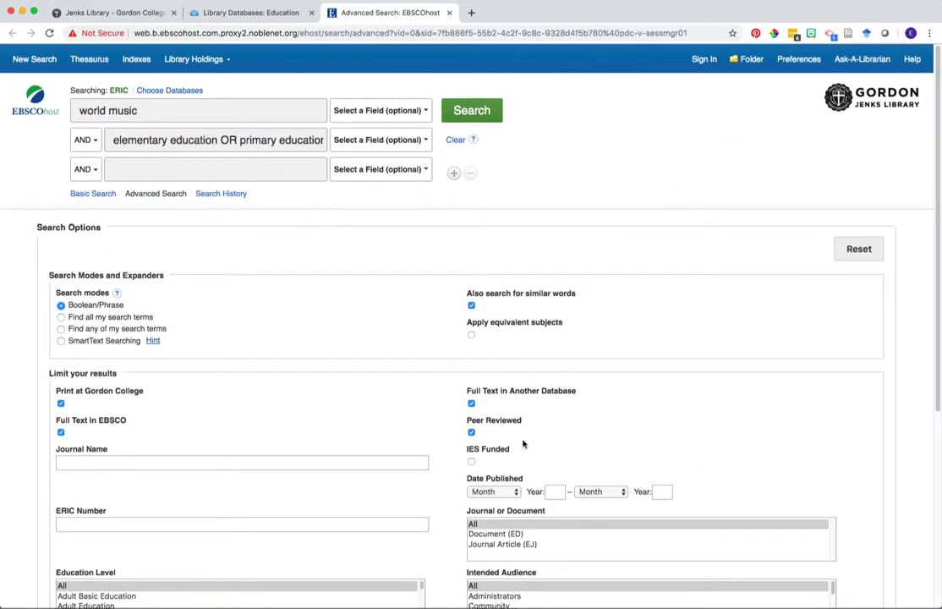
# Run the search and open result 2, 'Demystifying World Music Education: From Guiding Principles to Meaningful Practice'
pyautogui.click(480, 113)
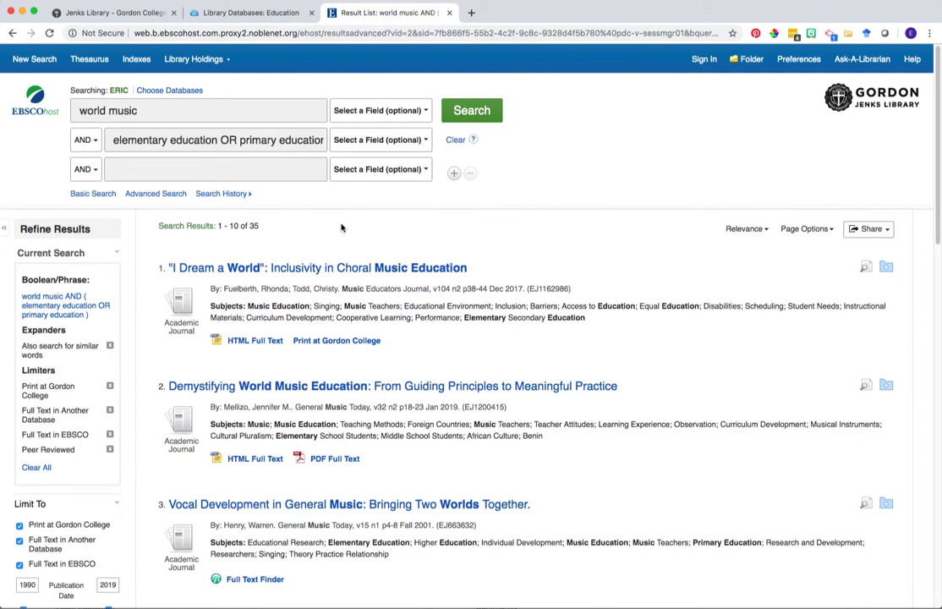
pyautogui.click(353, 387)
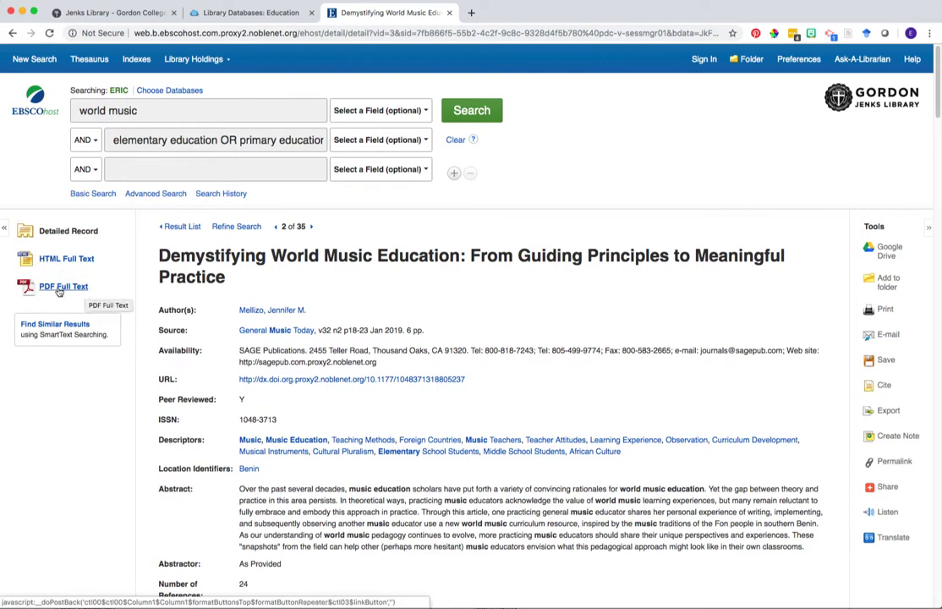
# Open the article's PDF Full Text and scroll to its References page
pyautogui.click(58, 289)
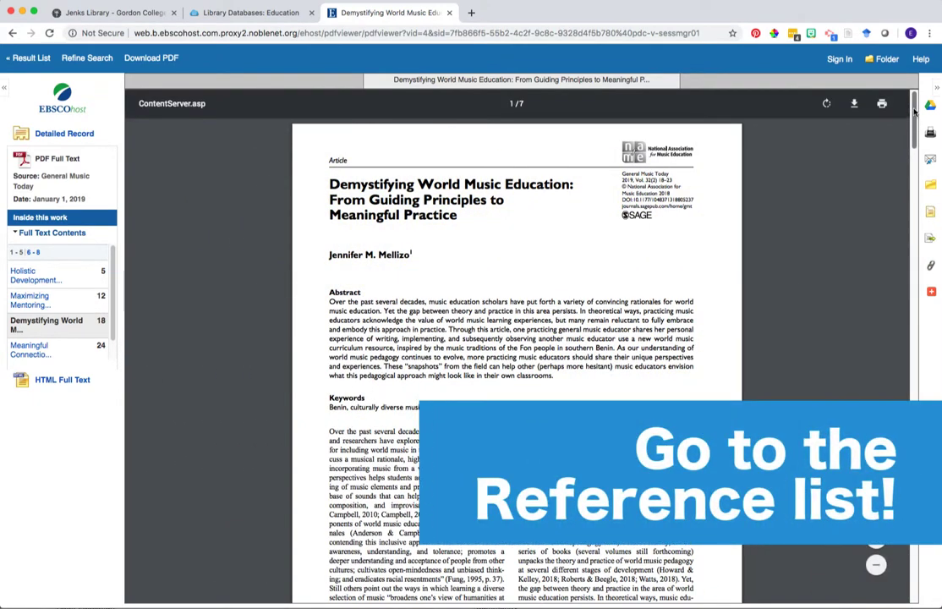
pyautogui.moveTo(916, 121); pyautogui.dragTo(863, 466)
pyautogui.scroll(-2, 863, 466)
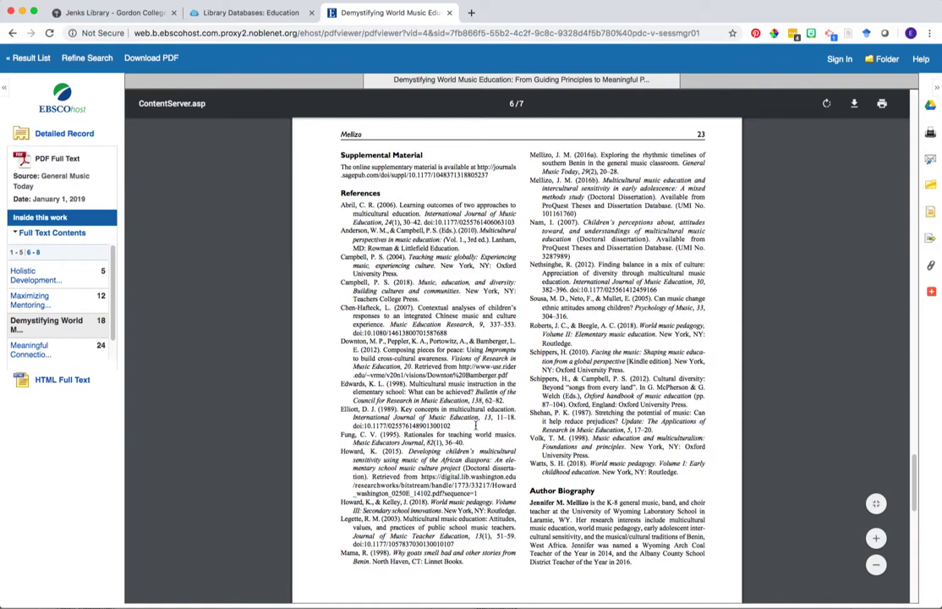
# Return to the Library Databases: Education tab and scroll through its 21 databases
pyautogui.hotkey('ctrl', 'shift', 'Tab')
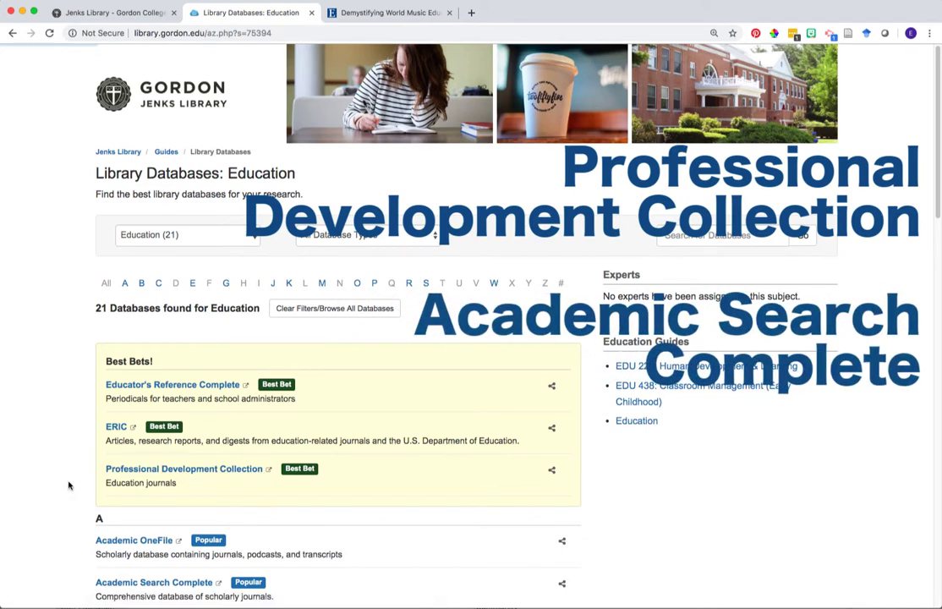
pyautogui.scroll(-1, 67, 485)
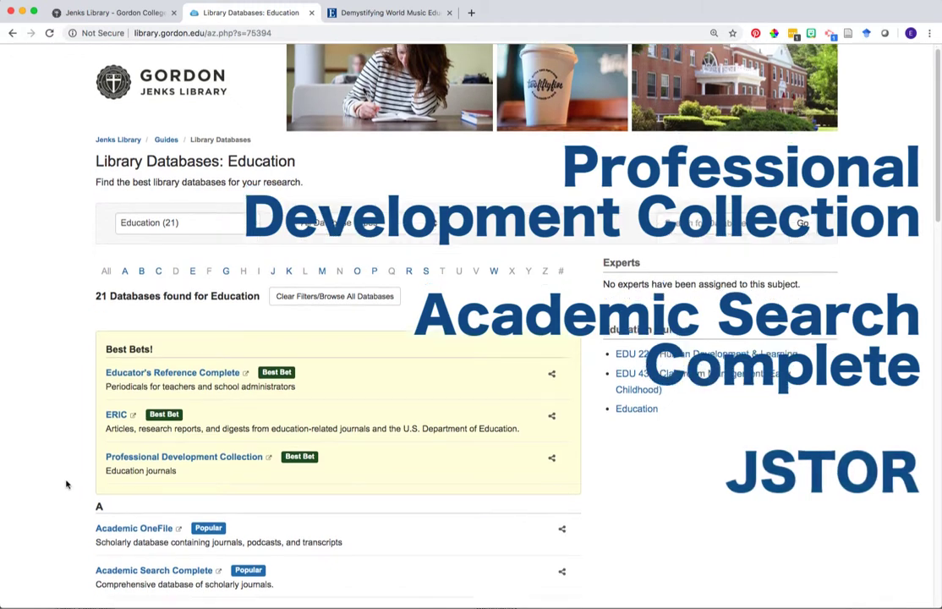
pyautogui.scroll(-2, 66, 485)
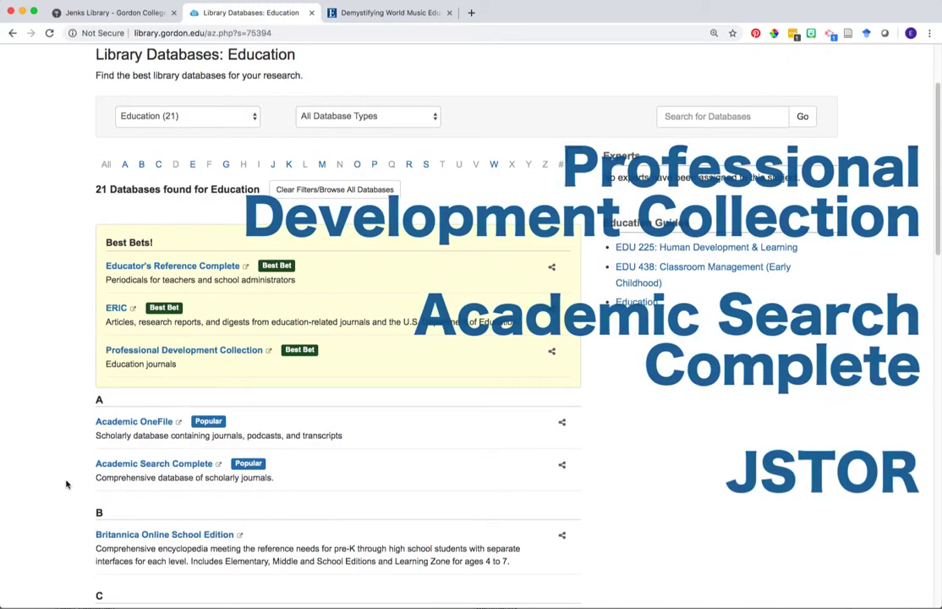